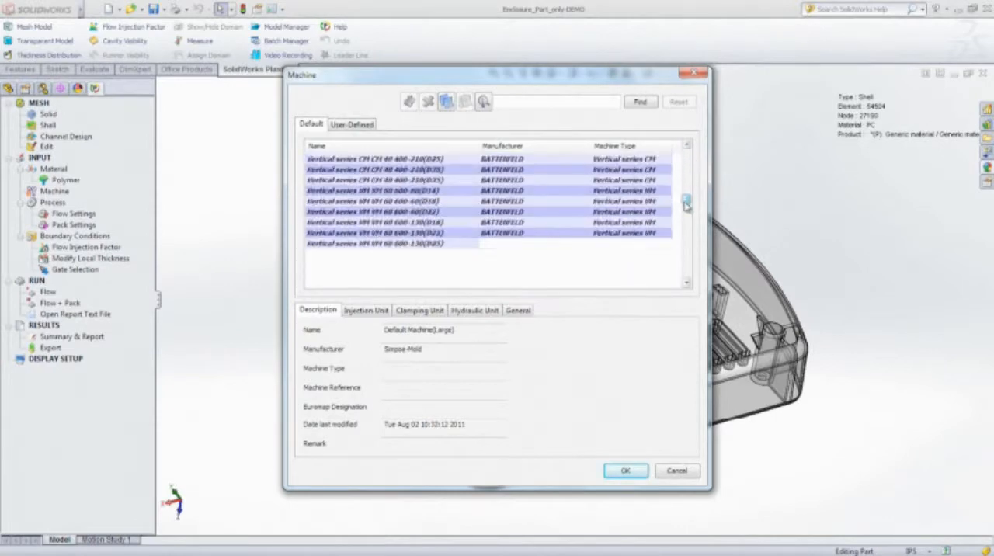
# - Choose Default Machine(Small) as the injection machine and define the filling time in the flow settings
pyautogui.click(405, 158)
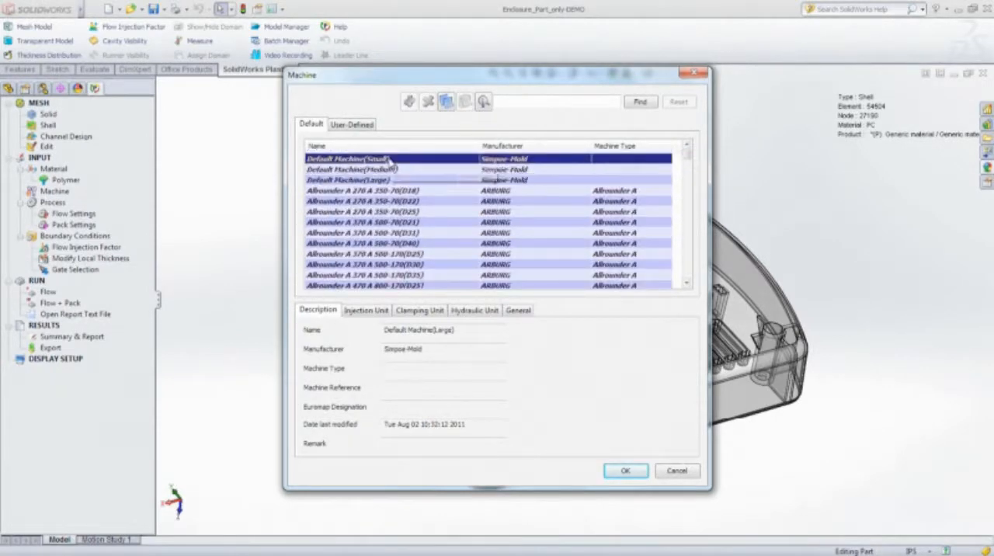
pyautogui.click(626, 471)
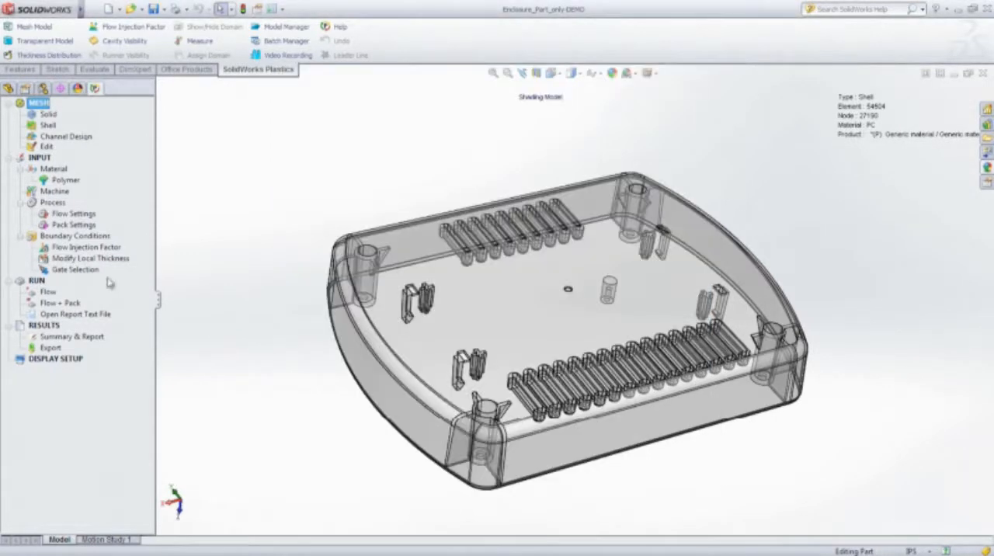
pyautogui.doubleClick(71, 214)
pyautogui.doubleClick(38, 172)
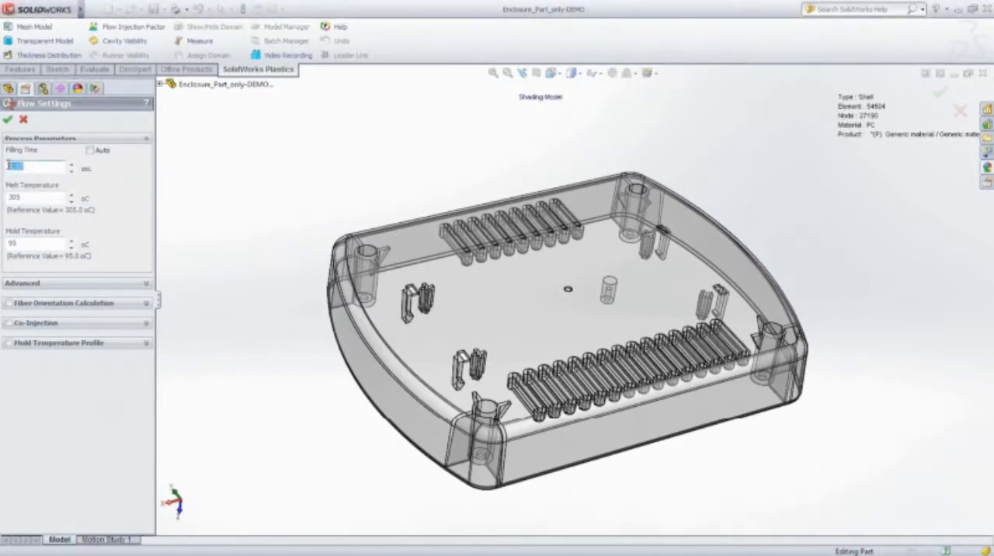
pyautogui.click(9, 121)
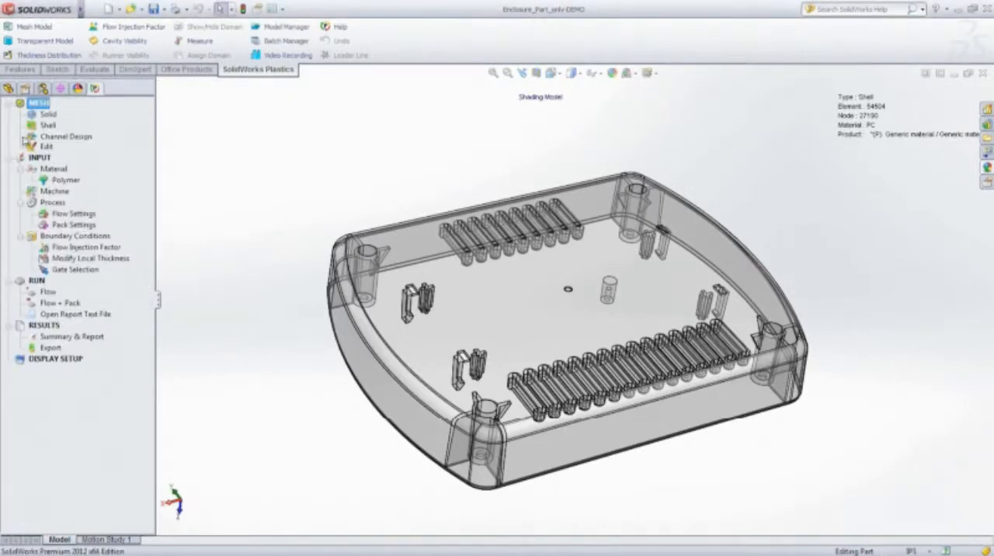
# - Add a node gate at the small circular mark in the middle of the enclosure's floor, with the cavity mesh displayed
pyautogui.doubleClick(72, 269)
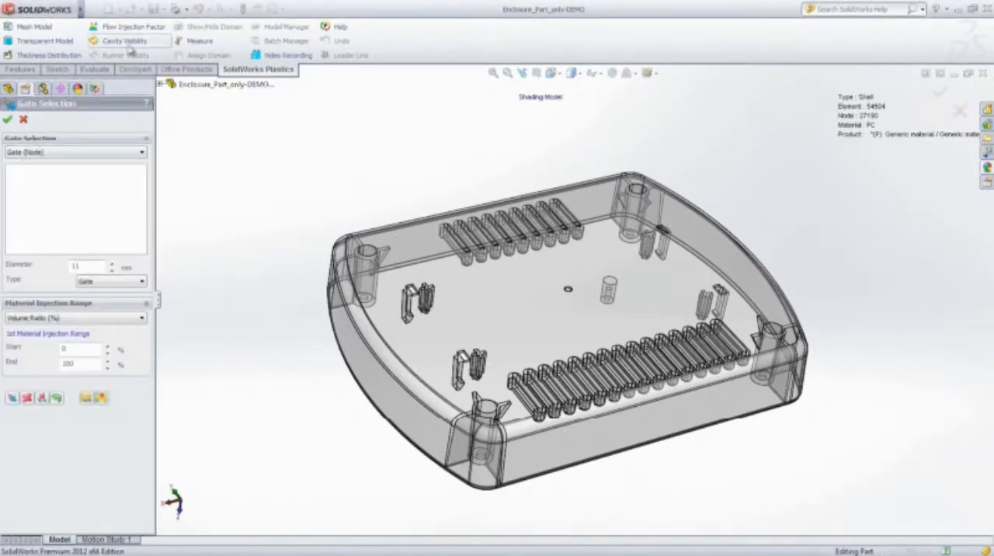
pyautogui.click(126, 43)
pyautogui.scroll(-10, 575, 299)
pyautogui.click(525, 294)
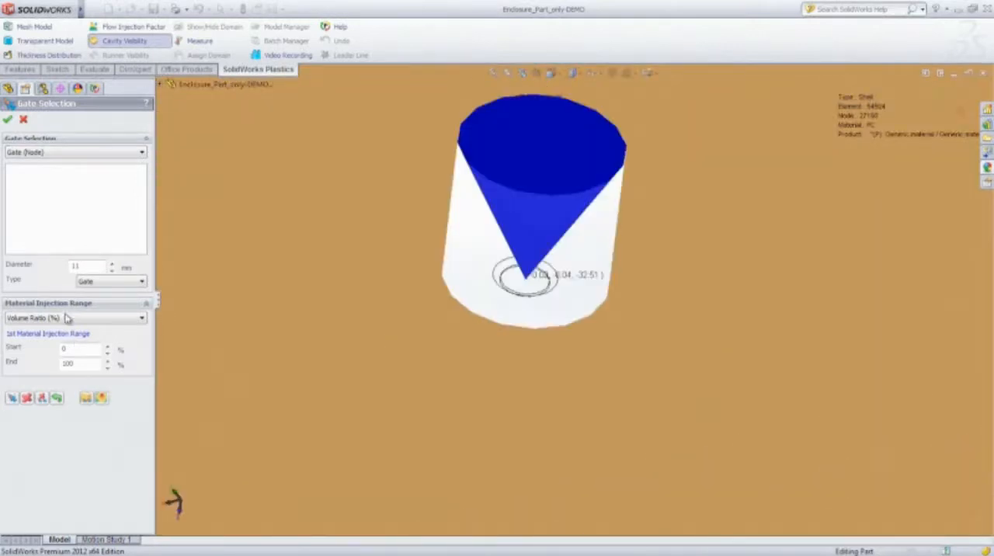
pyautogui.click(12, 397)
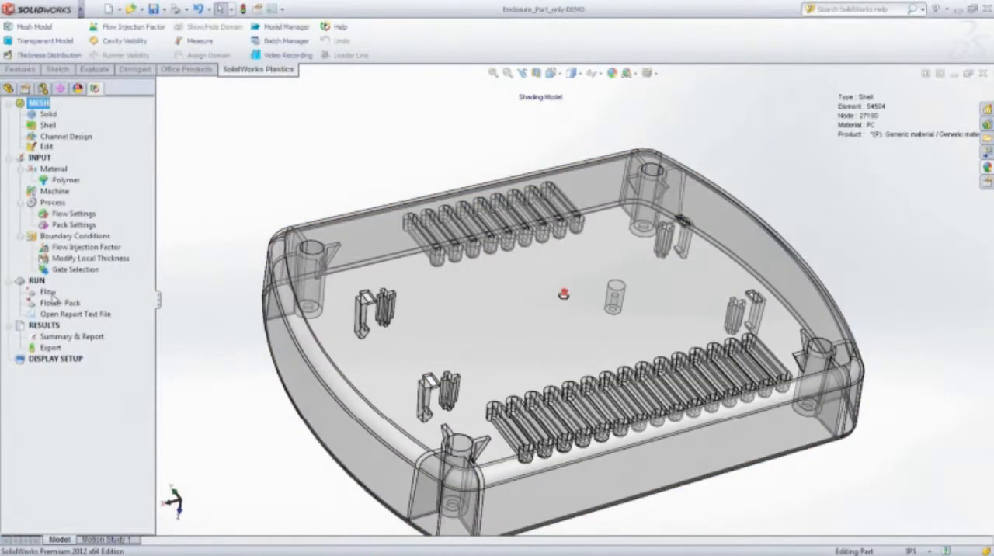
# - Run the Flow analysis for the enclosure, check the end of its log and close the Analysis Manager
pyautogui.doubleClick(51, 297)
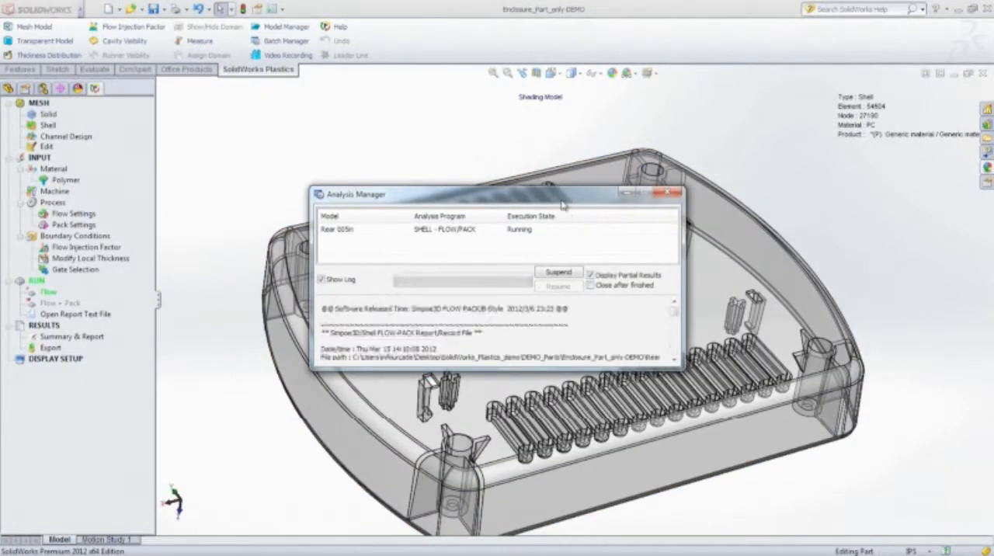
pyautogui.moveTo(563, 204); pyautogui.dragTo(258, 23)
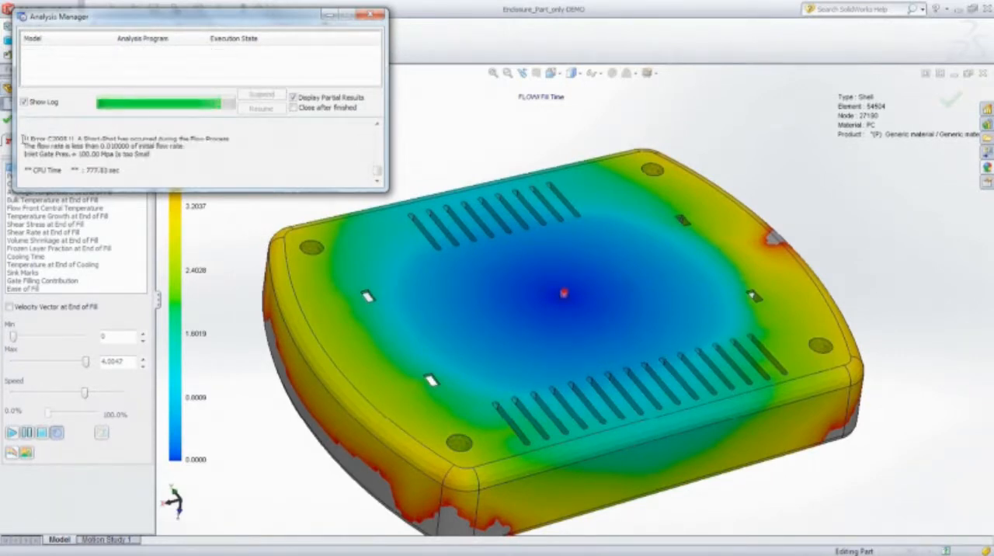
pyautogui.moveTo(124, 138); pyautogui.dragTo(187, 147)
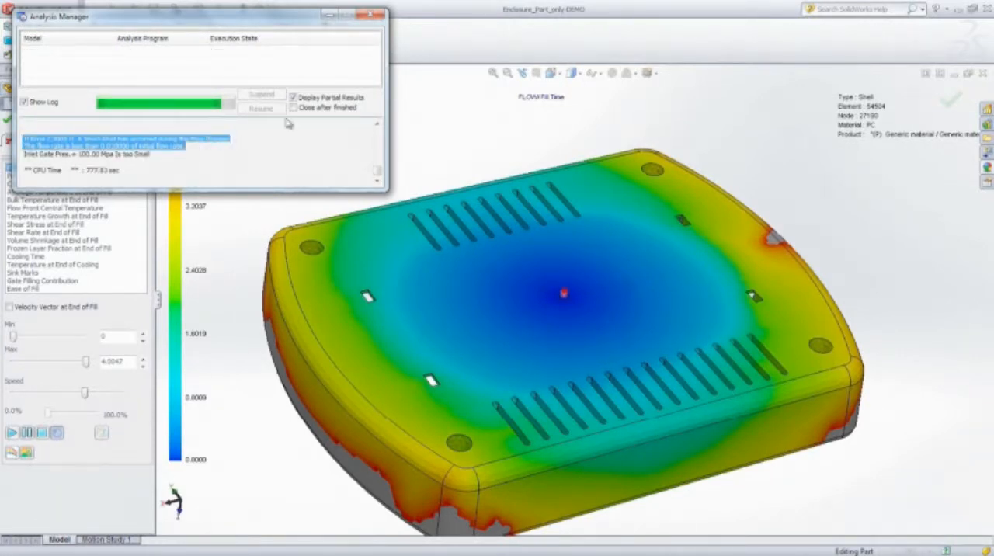
pyautogui.click(371, 14)
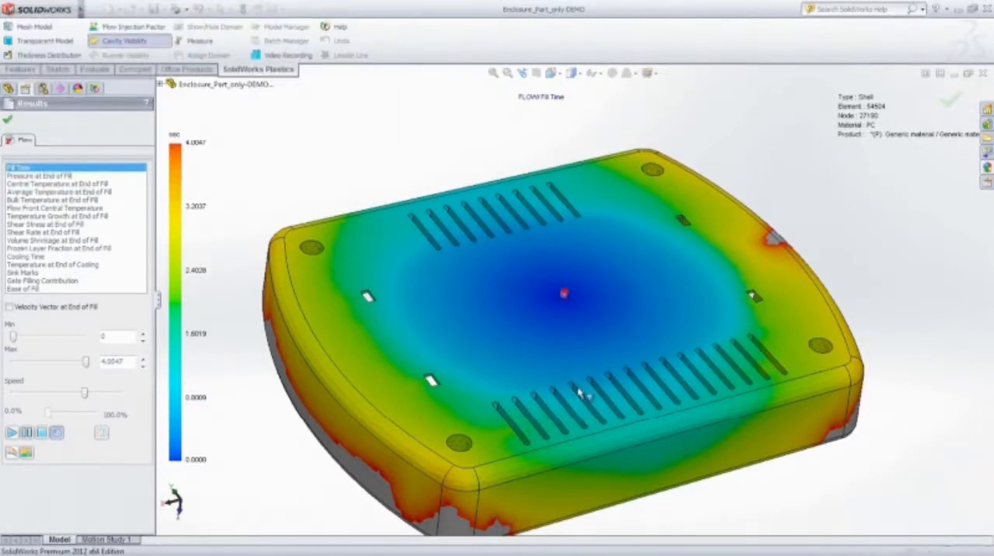
# - Play the Fill Time animation and examine how the enclosure fills from the outside and the inside
pyautogui.keyDown('ctrl'); pyautogui.moveTo(578, 393); pyautogui.dragTo(588, 332, button='middle'); pyautogui.keyUp('ctrl')
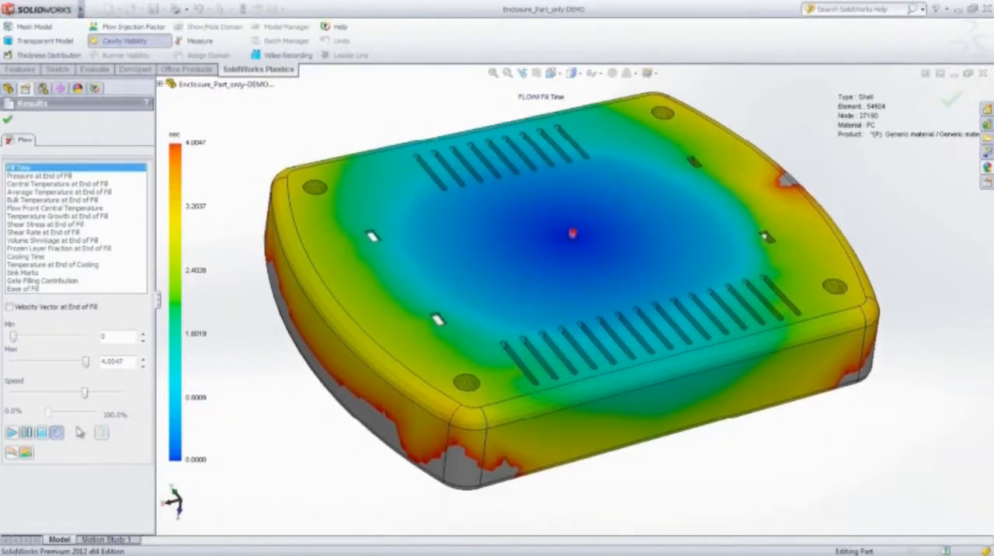
pyautogui.click(11, 434)
pyautogui.click(43, 435)
pyautogui.moveTo(536, 450); pyautogui.dragTo(571, 287, button='middle')
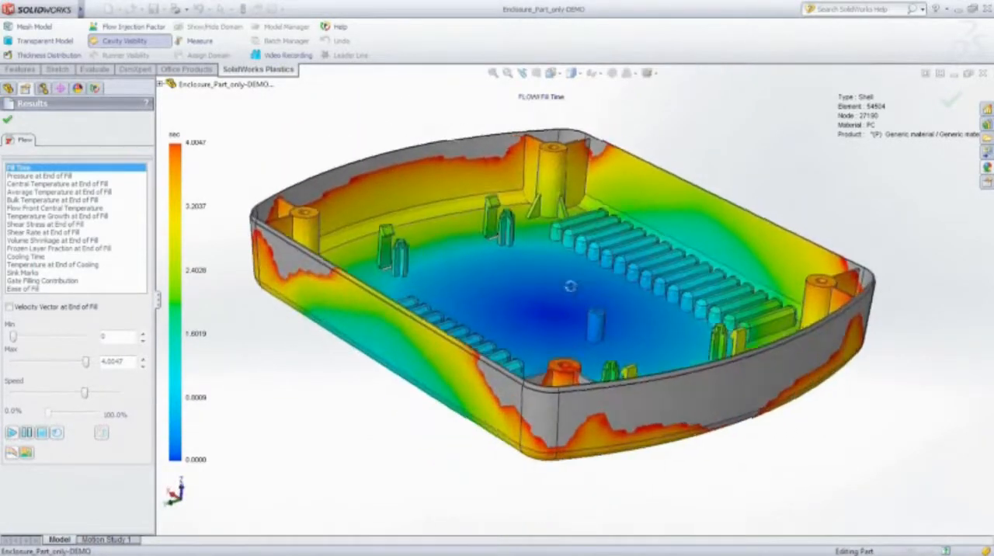
pyautogui.click(12, 433)
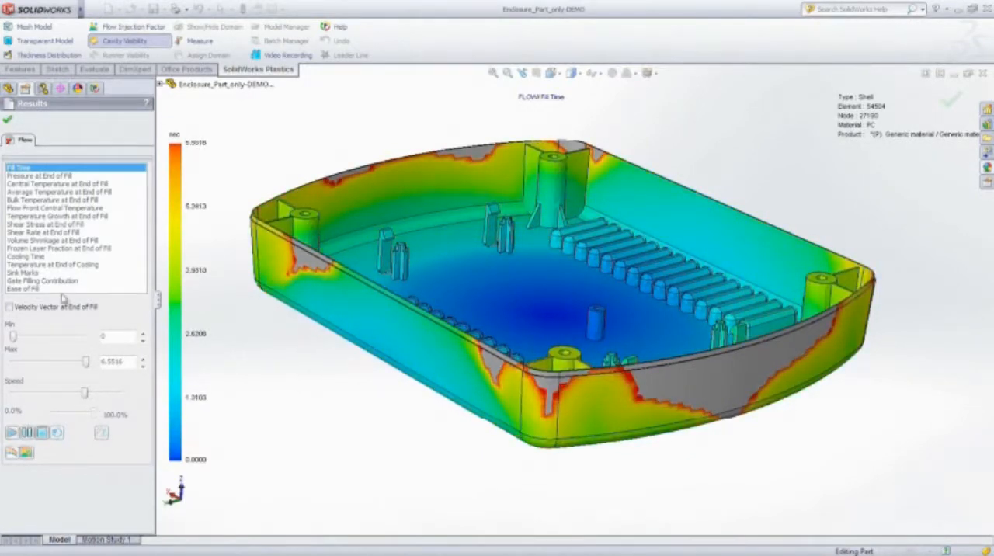
# - Close the flow results, hide the cavity mesh and section the enclosure vertically through its middle to inspect the walls
pyautogui.click(7, 122)
pyautogui.click(126, 42)
pyautogui.moveTo(556, 157); pyautogui.dragTo(529, 432, button='middle')
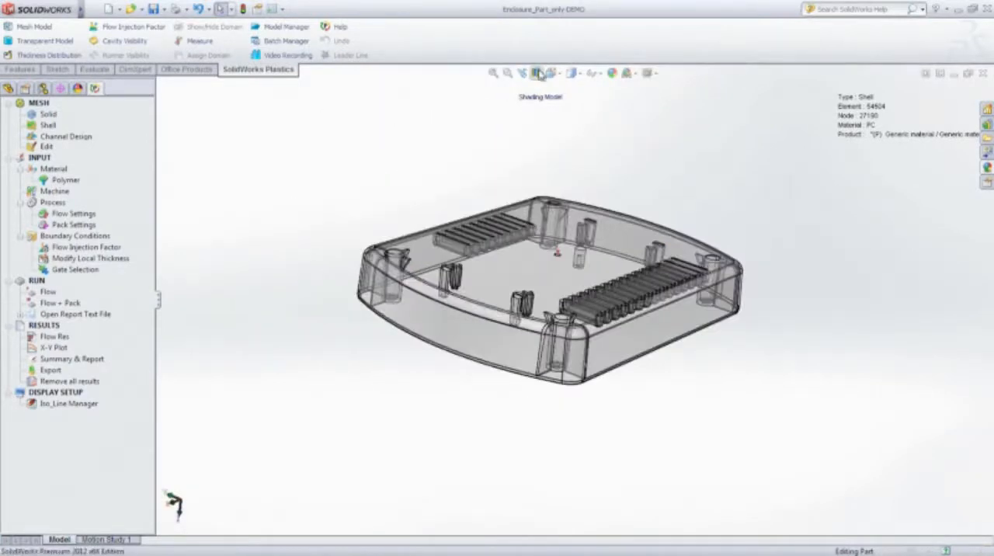
pyautogui.click(538, 74)
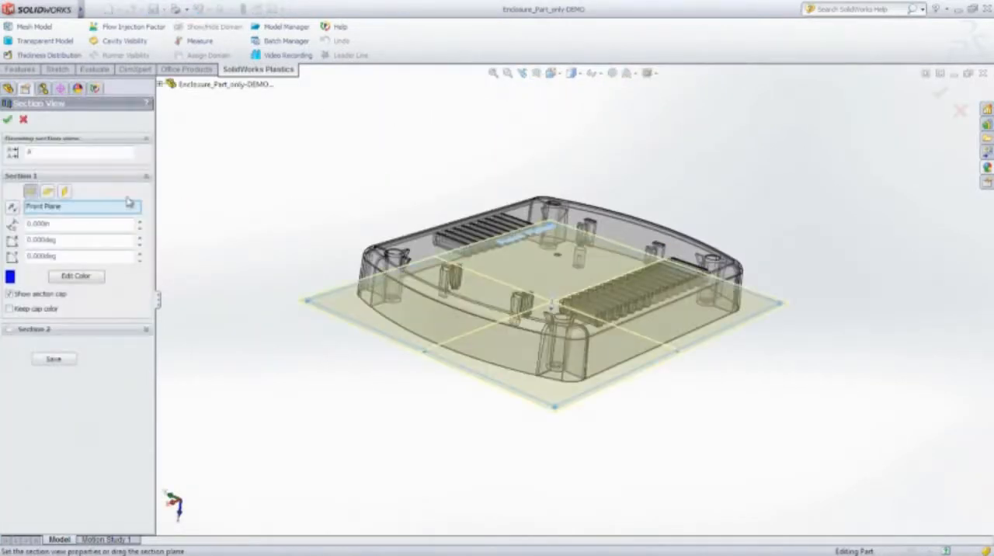
pyautogui.click(49, 192)
pyautogui.moveTo(264, 268); pyautogui.dragTo(460, 435, button='middle')
pyautogui.scroll(-5, 498, 266)
pyautogui.click(8, 120)
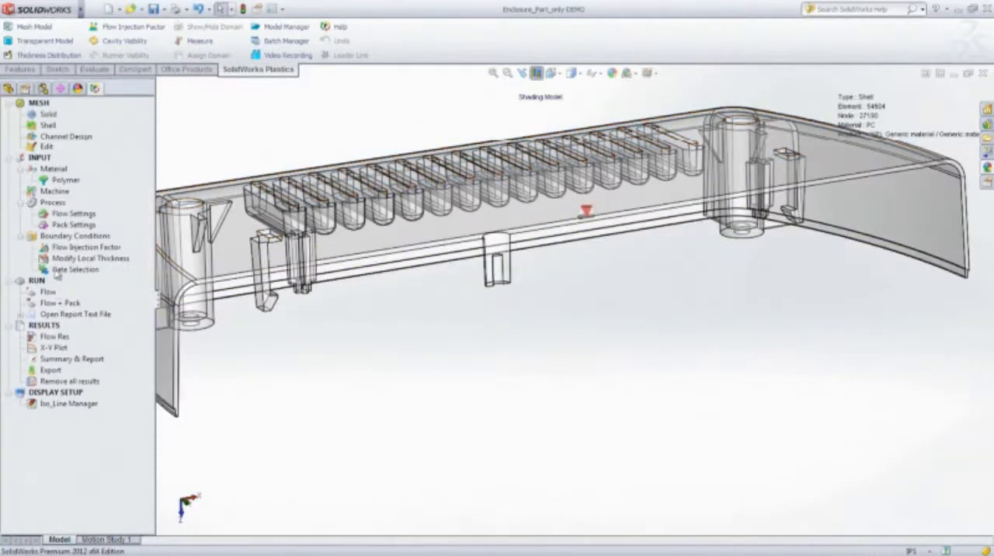
# - Set the wall thickness of the Shell1_Rear feature to 0.10 in and return to the full, unsectioned enclosure
pyautogui.click(7, 88)
pyautogui.click(7, 224)
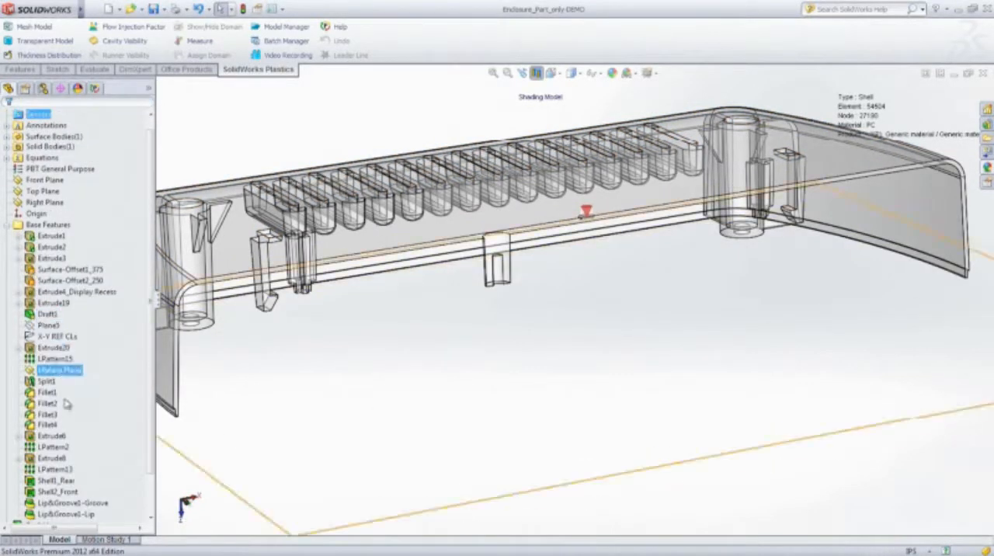
pyautogui.rightClick(51, 483)
pyautogui.click(60, 382)
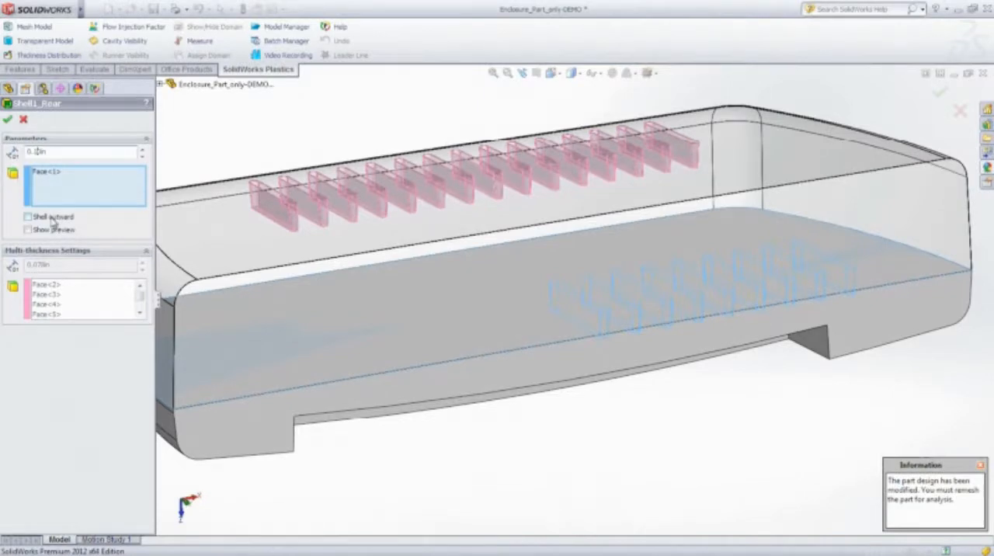
pyautogui.click(8, 121)
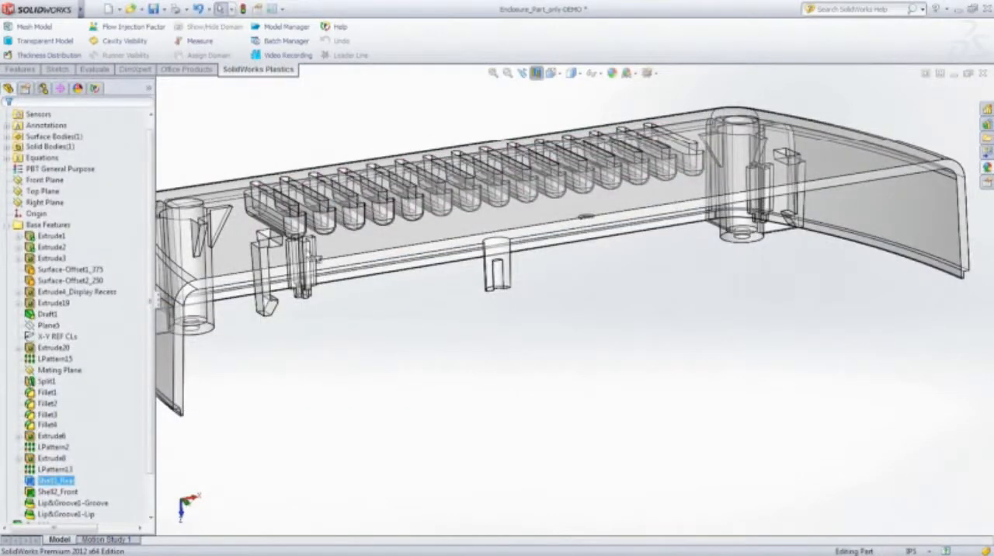
pyautogui.moveTo(466, 295); pyautogui.dragTo(506, 353, button='middle')
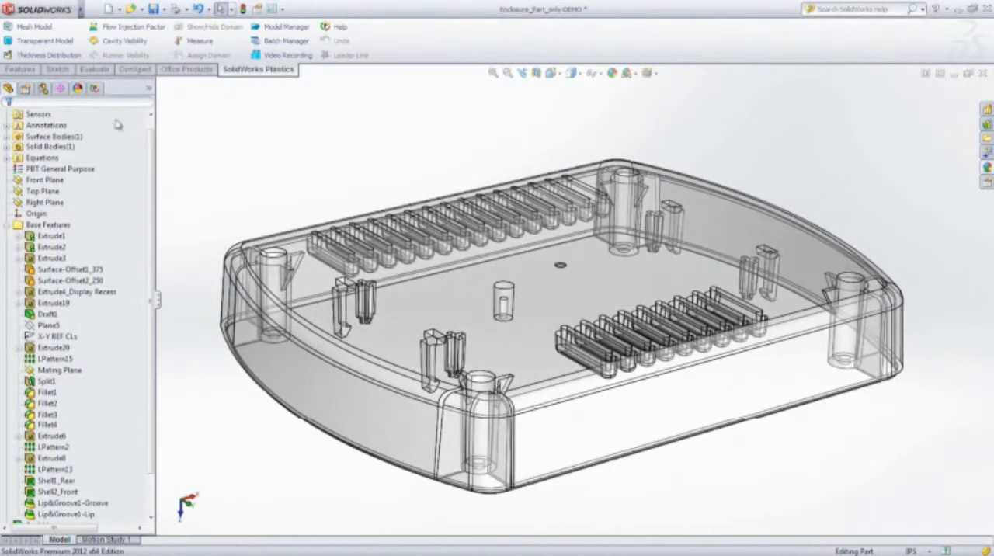
# - Open the flow results for the thicker enclosure and play the Fill Time animation at the slowest speed from both sides
pyautogui.click(94, 88)
pyautogui.doubleClick(64, 341)
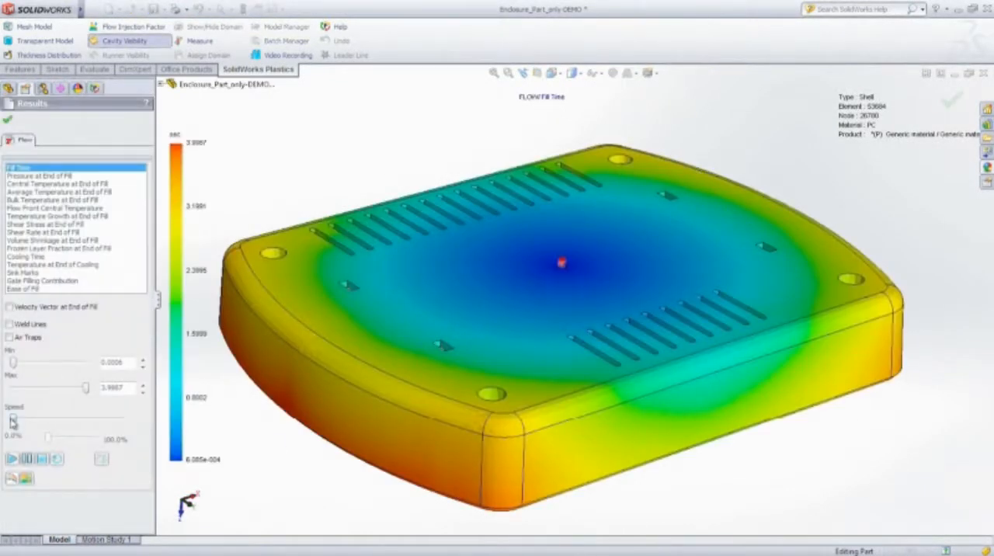
pyautogui.click(11, 459)
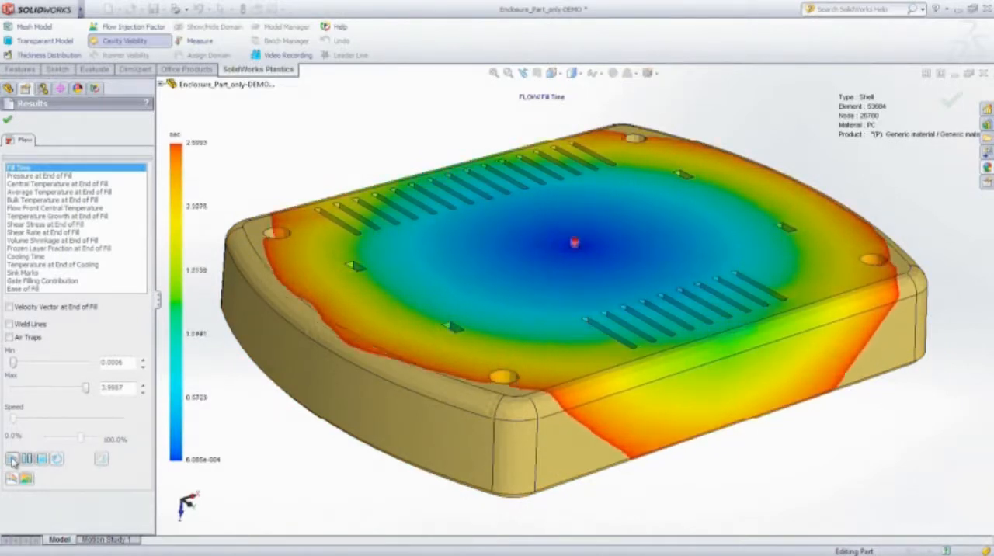
pyautogui.moveTo(608, 478); pyautogui.dragTo(554, 250, button='middle')
pyautogui.click(12, 459)
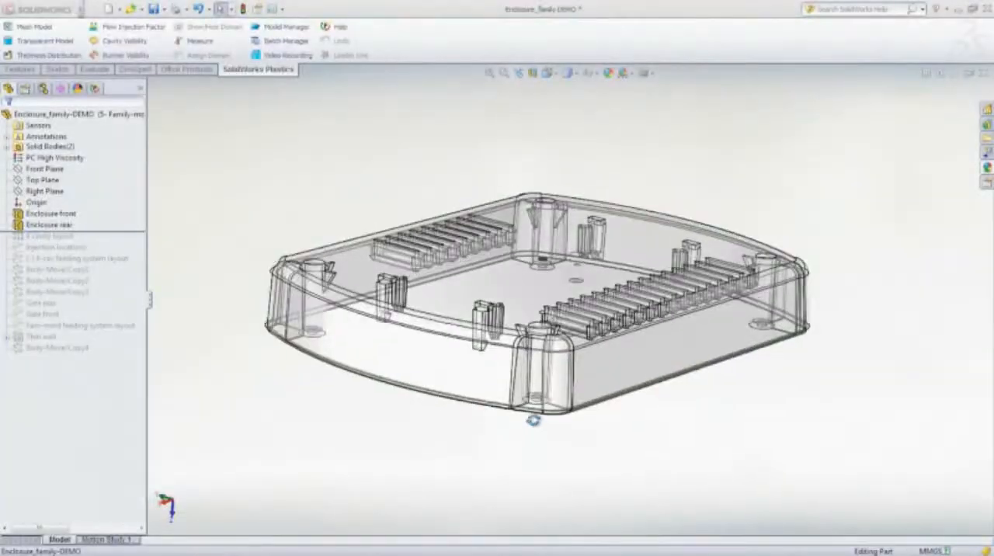
# - Show the Enclosure front body together with the rear body in the Enclosure_family-DEMO part
pyautogui.moveTo(532, 414); pyautogui.dragTo(566, 311, button='middle')
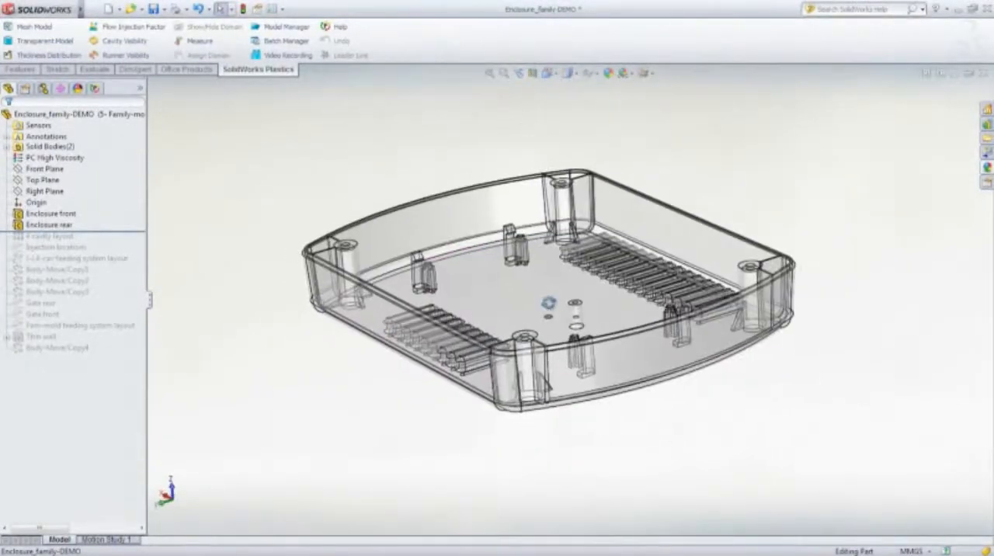
pyautogui.rightClick(48, 212)
pyautogui.click(63, 197)
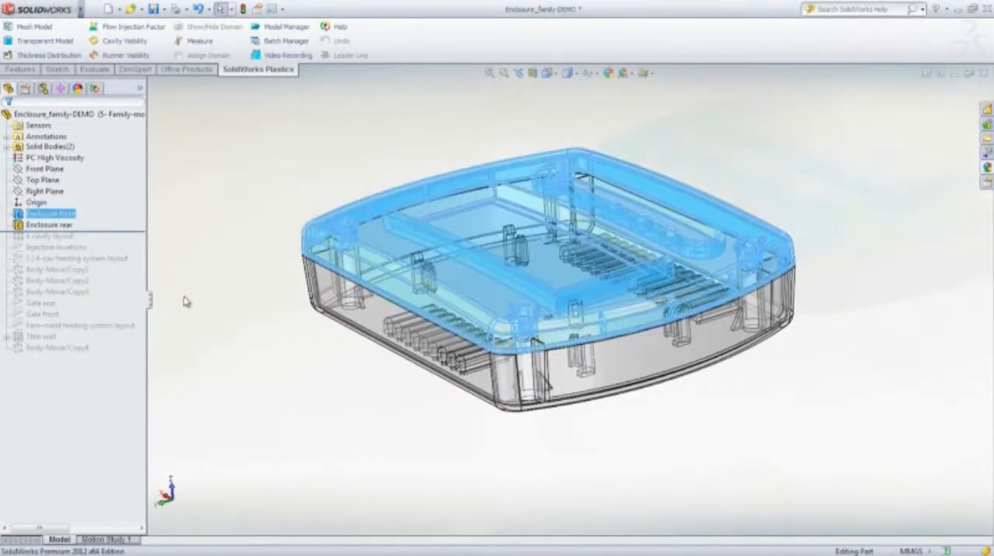
pyautogui.moveTo(358, 430); pyautogui.dragTo(392, 387, button='middle')
# - Roll the feature history forward to the end of the tree and view the family-mold layout of both enclosure halves
pyautogui.moveTo(143, 233); pyautogui.dragTo(140, 354)
pyautogui.moveTo(610, 367); pyautogui.dragTo(568, 248, button='middle')
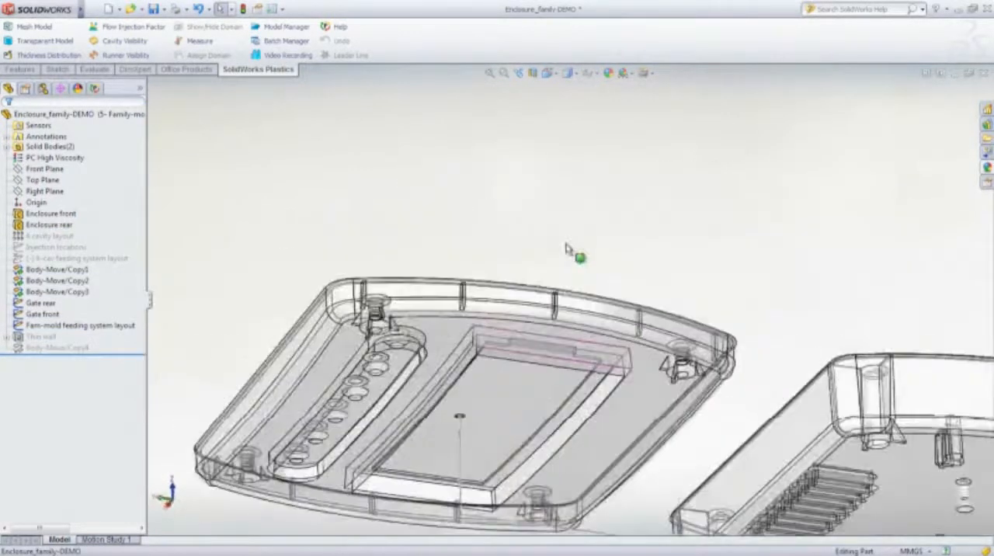
pyautogui.scroll(3, 570, 250)
pyautogui.moveTo(626, 439); pyautogui.dragTo(578, 303, button='middle')
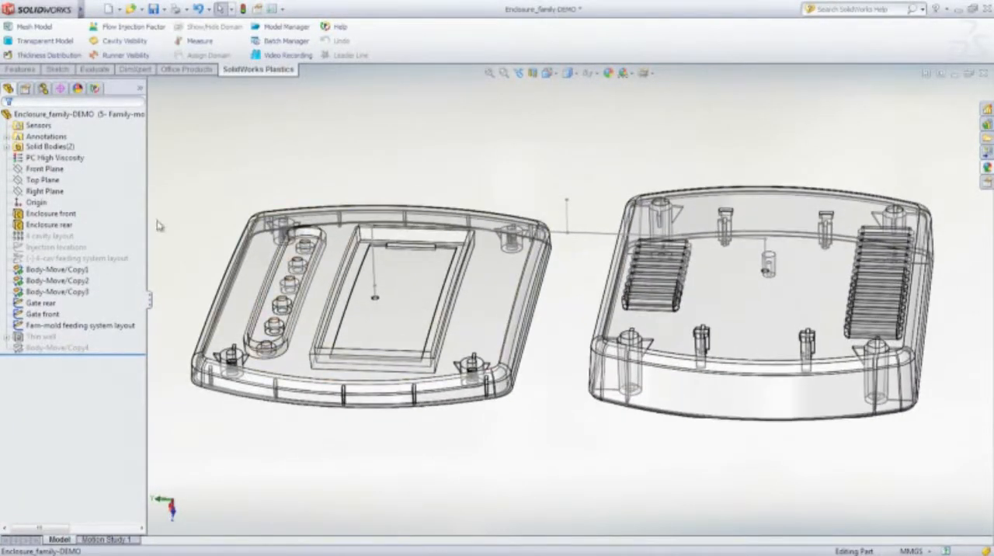
# - Create a circular sprue channel on the vertical centre line with line mesh 1 and end diameters of 5 mm and 7 mm
pyautogui.click(94, 89)
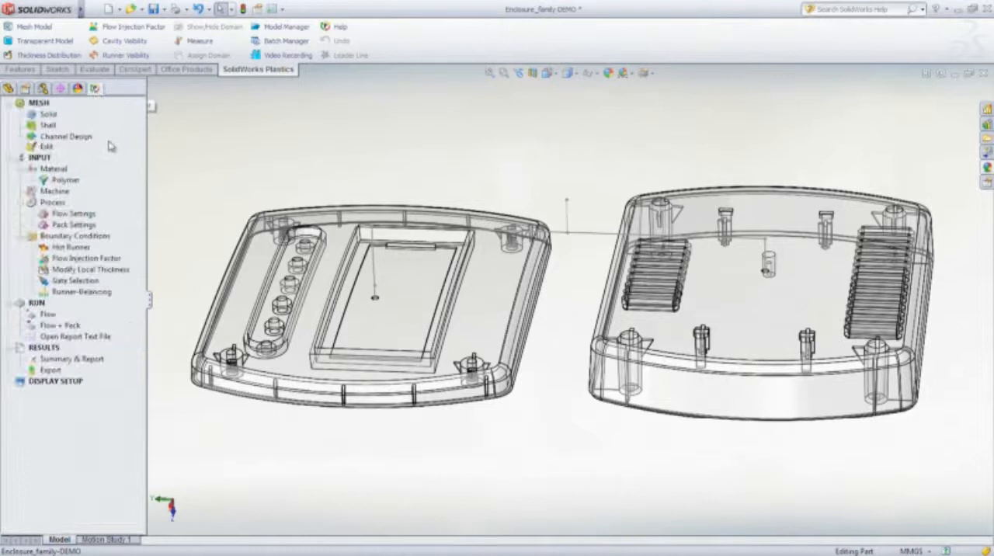
pyautogui.doubleClick(68, 136)
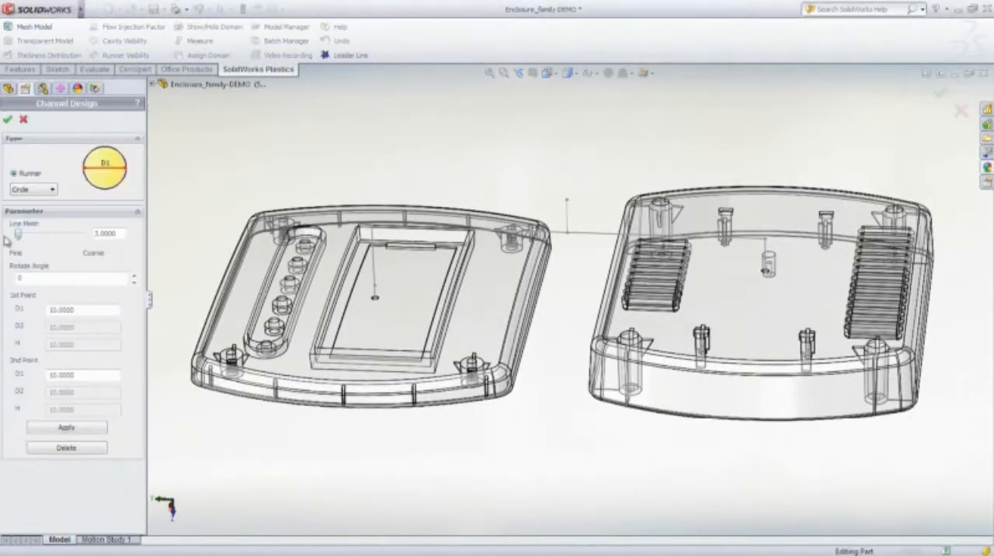
pyautogui.press('Return')
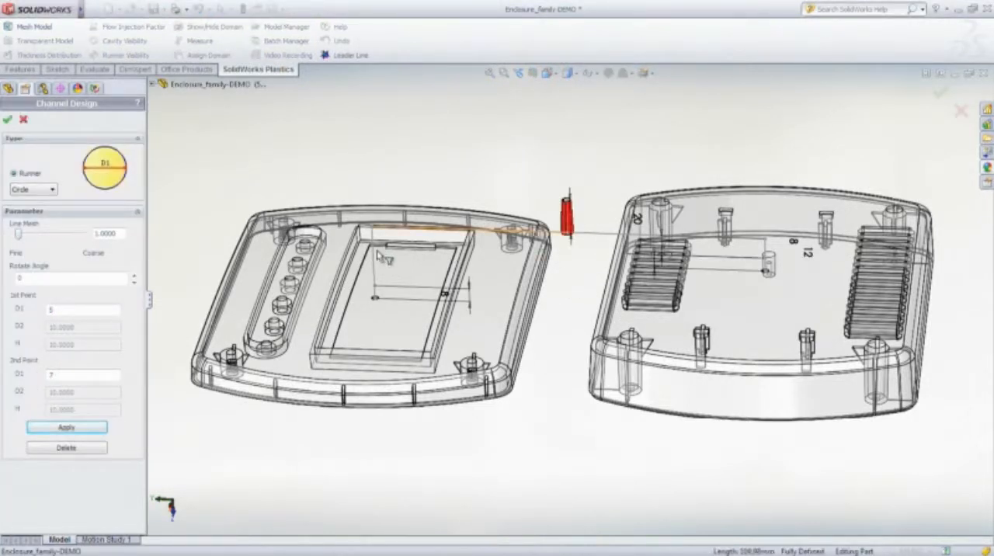
# - Add 5 mm circular runners to both enclosure halves and gate channels tapering from 5 mm to 1 mm, and finish the channel design
pyautogui.click(70, 425)
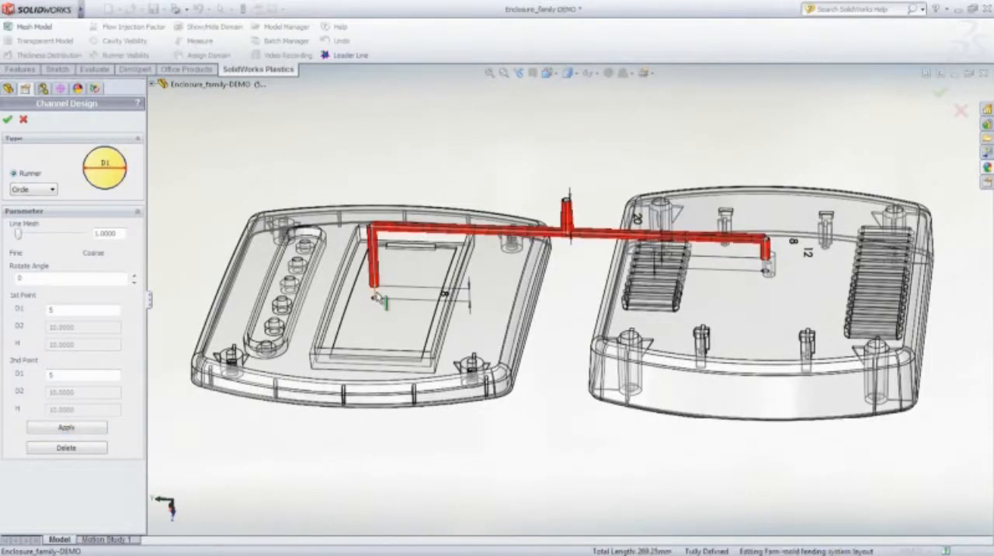
pyautogui.click(66, 428)
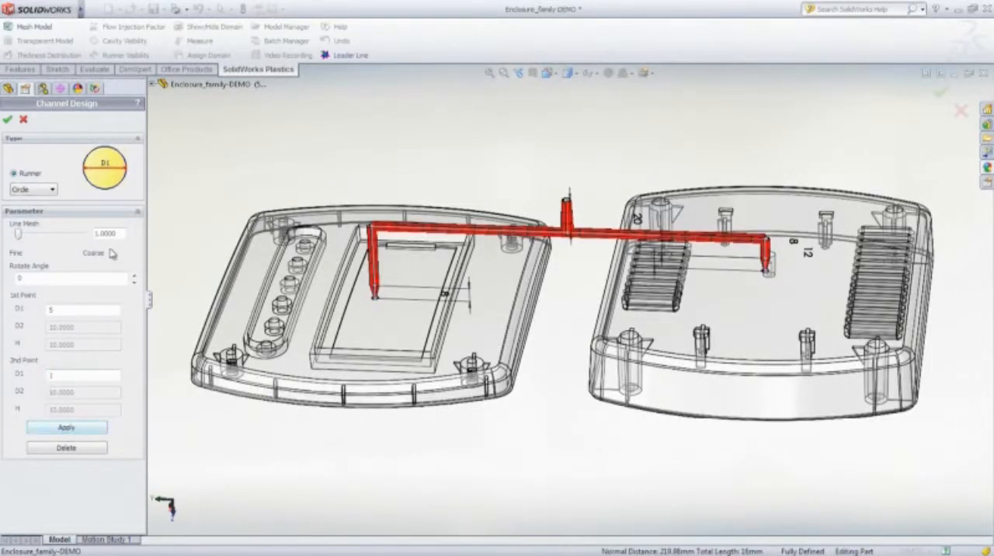
pyautogui.click(8, 121)
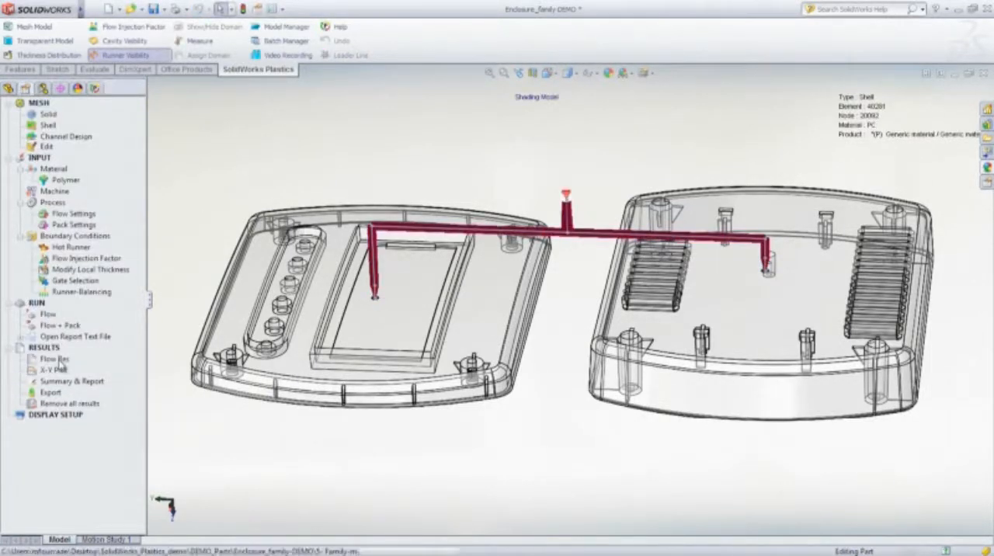
# - Open the family mold's flow results and play the Fill Time animation for both cavities
pyautogui.doubleClick(54, 360)
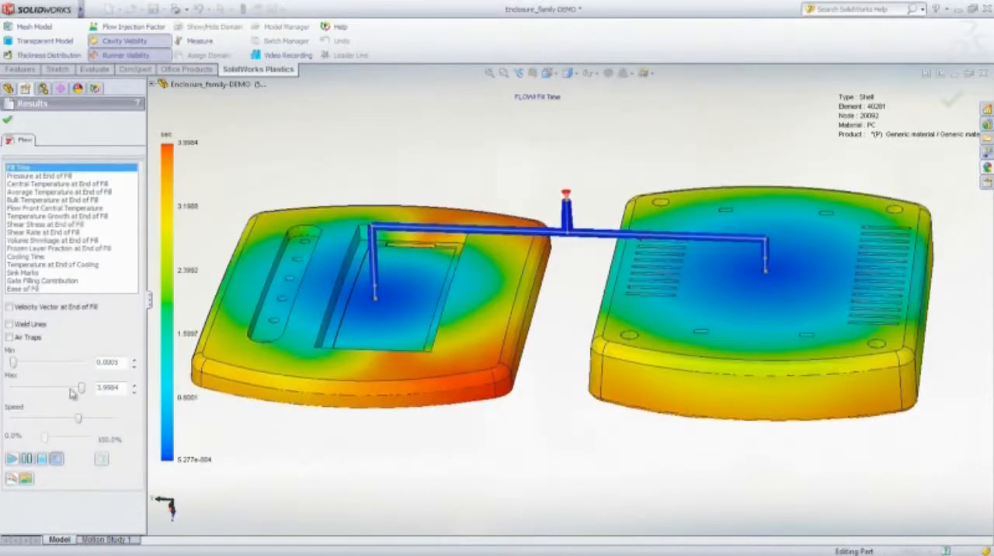
pyautogui.click(12, 458)
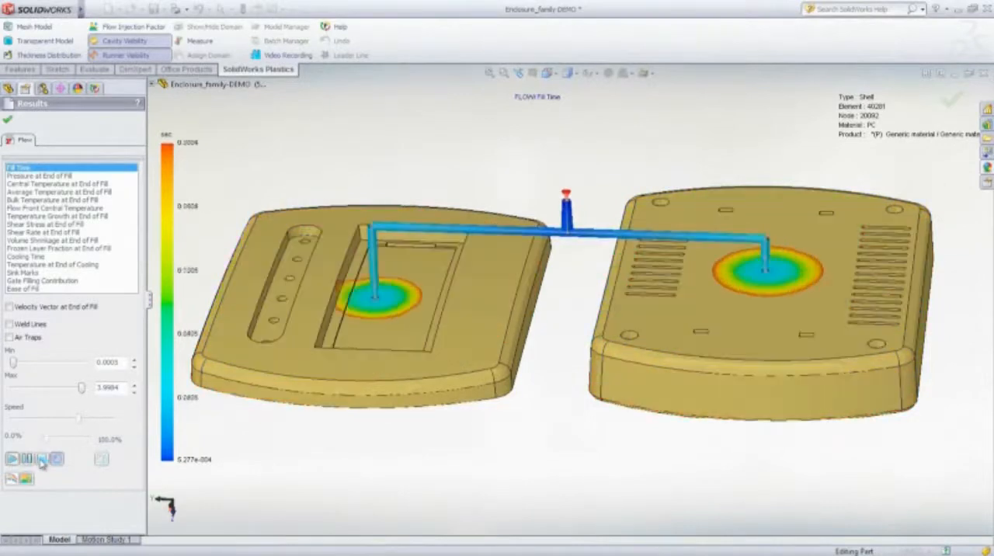
# - Reduce the Fill Time plot's maximum to about 3.73 s, inspect the fill of both cavities, and close the flow results
pyautogui.moveTo(78, 389); pyautogui.dragTo(77, 390)
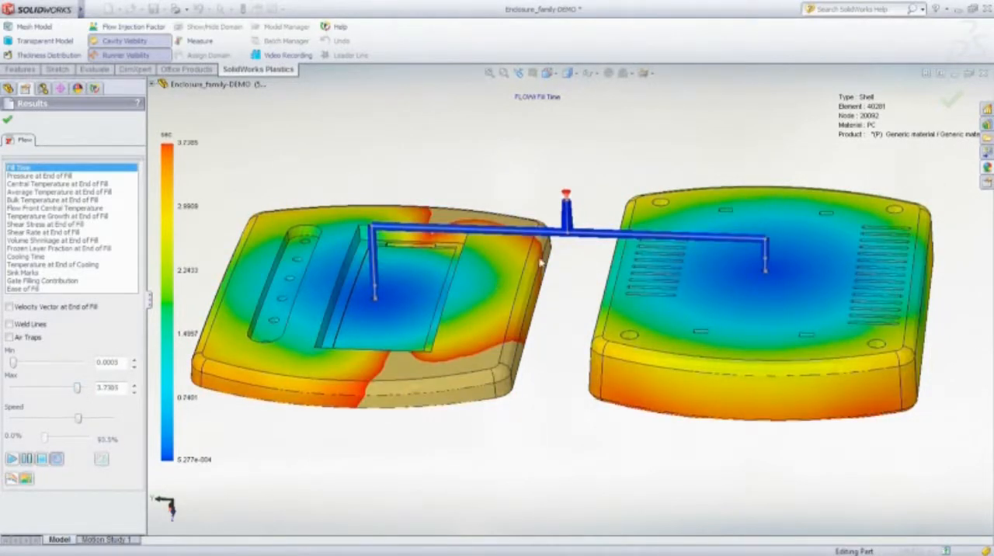
pyautogui.moveTo(539, 263); pyautogui.dragTo(573, 255, button='middle')
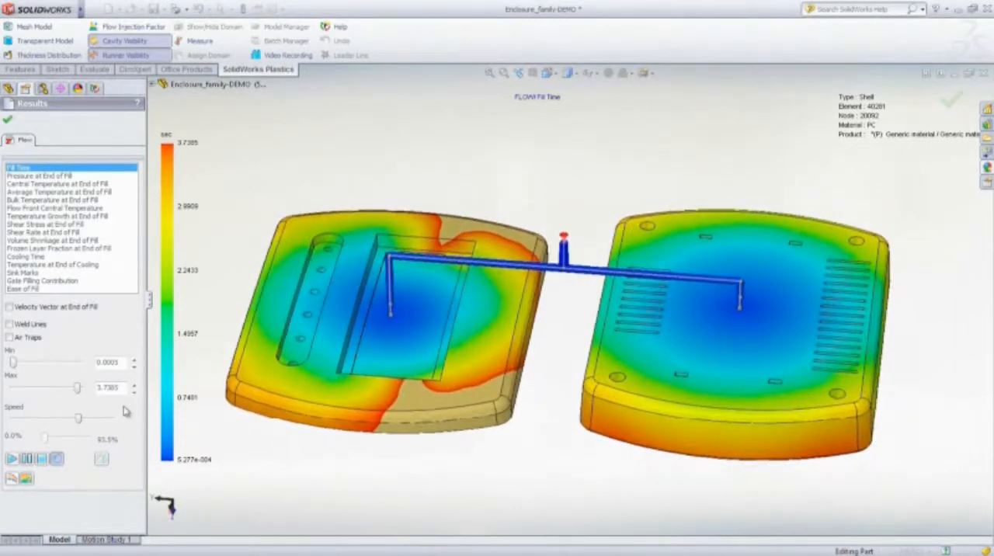
pyautogui.click(8, 121)
pyautogui.moveTo(220, 166); pyautogui.dragTo(216, 187, button='middle')
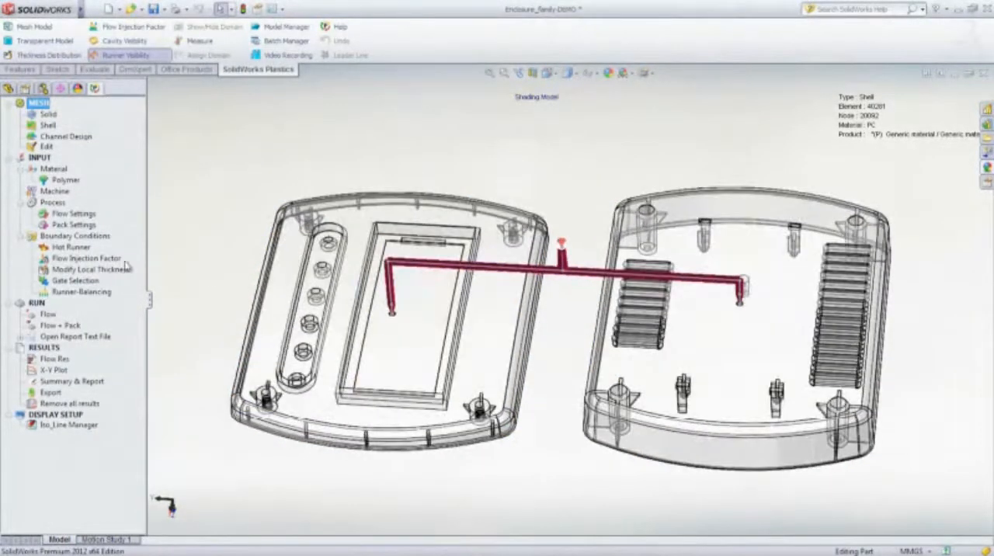
# - Run the runner-balancing analysis with a minimum inlet diameter of 0.8 mm
pyautogui.doubleClick(78, 292)
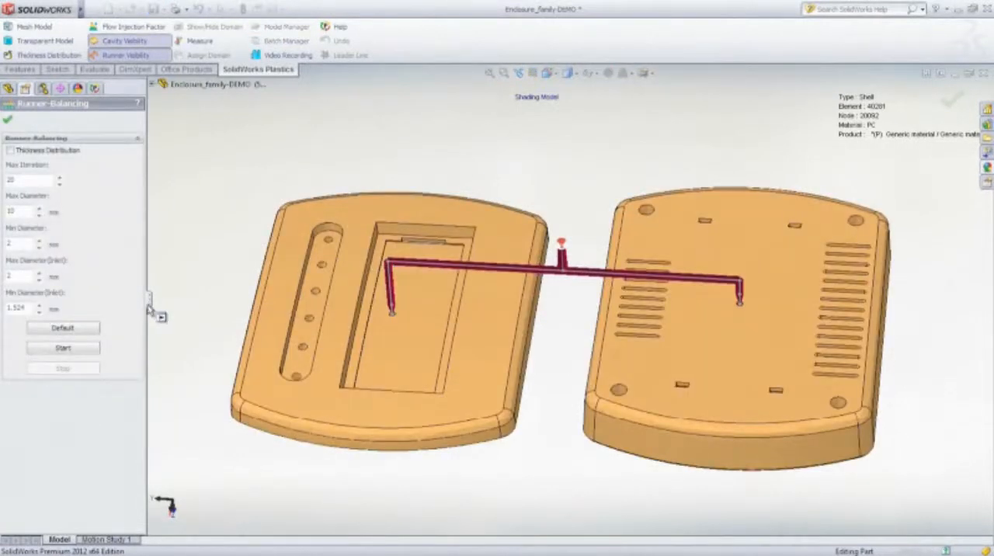
pyautogui.moveTo(148, 309); pyautogui.dragTo(195, 309)
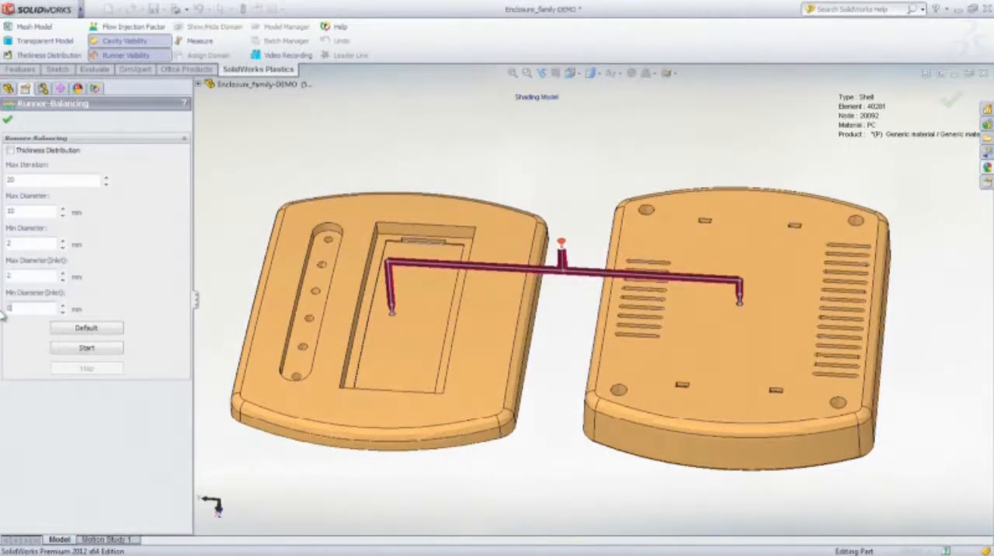
pyautogui.click(86, 349)
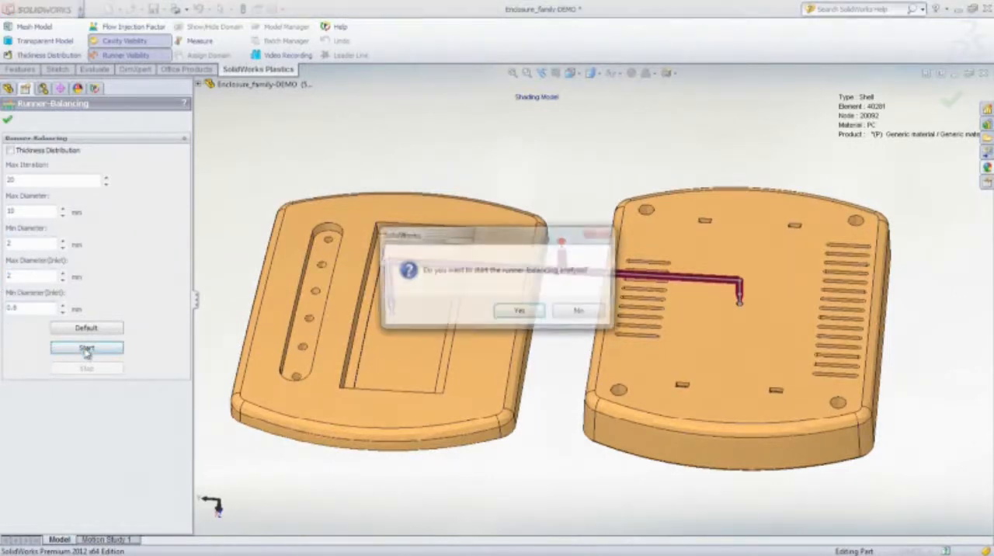
pyautogui.click(521, 312)
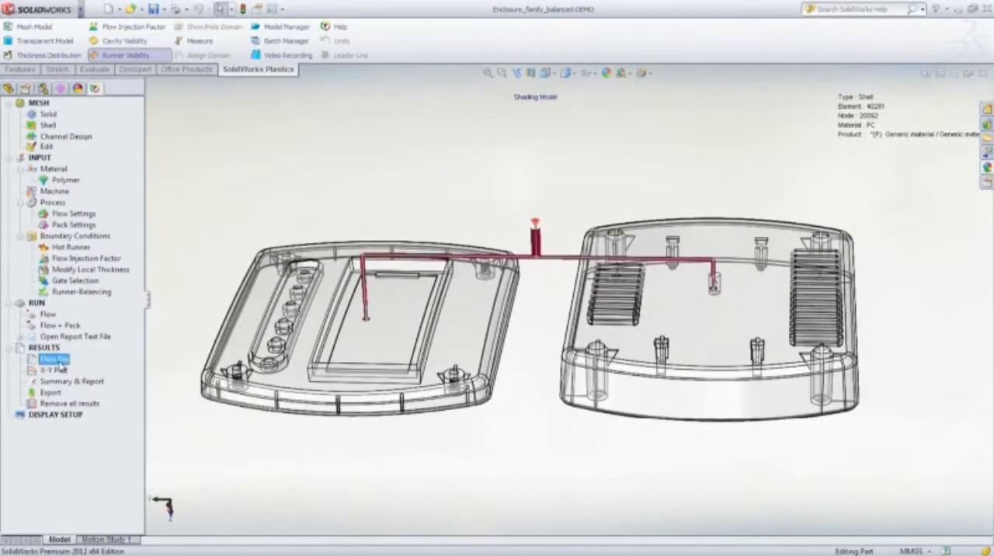
# - Open the balanced family mold's flow results, play the Fill Time animation, and inspect the filling of both cavities
pyautogui.doubleClick(61, 364)
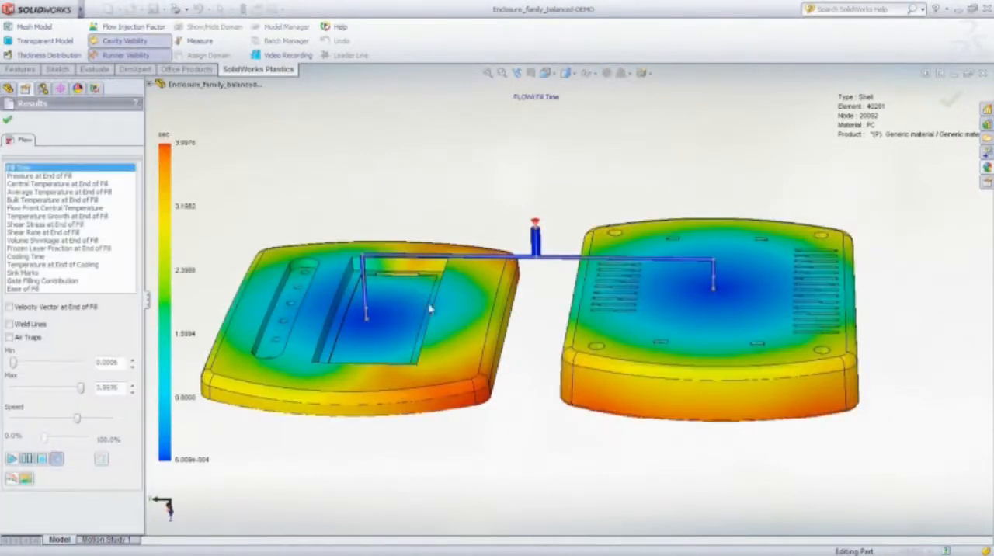
pyautogui.moveTo(431, 309); pyautogui.dragTo(398, 334, button='middle')
pyautogui.click(12, 459)
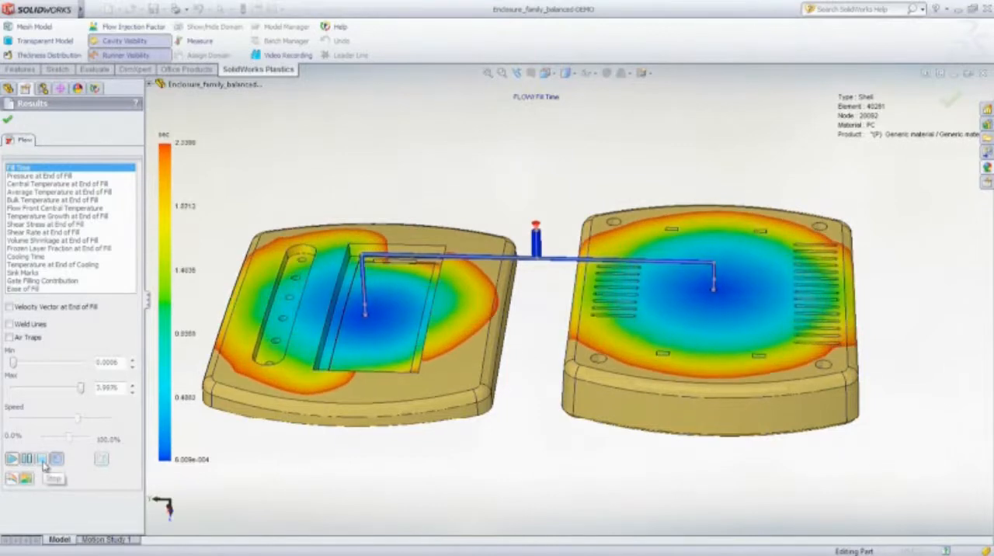
pyautogui.click(43, 460)
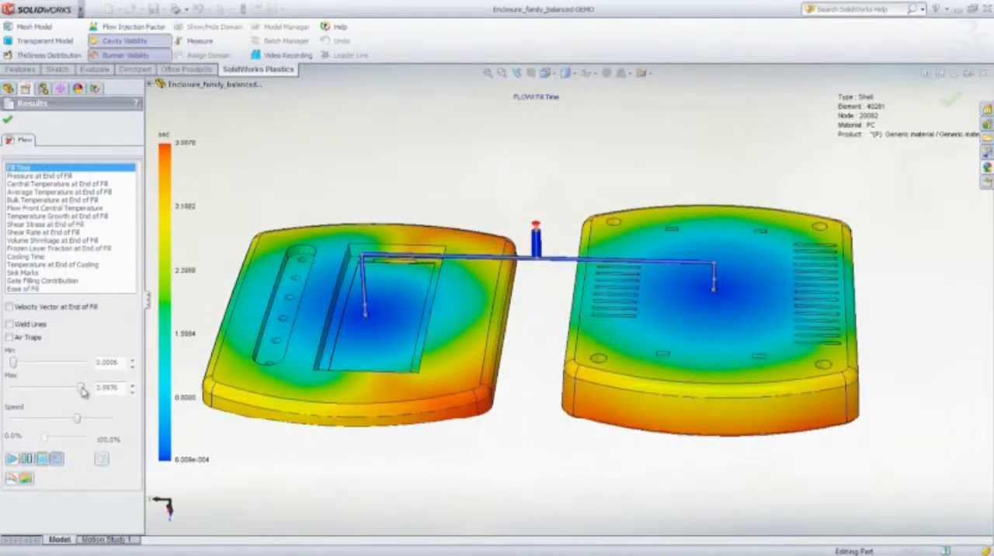
pyautogui.moveTo(524, 434); pyautogui.dragTo(557, 381, button='middle')
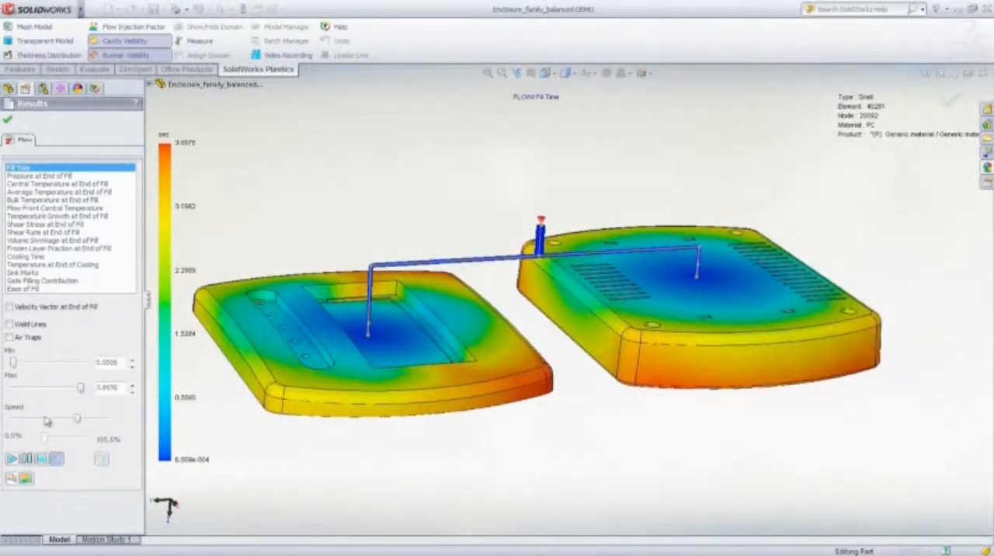
# - Review the Pressure at End of Fill, Cooling Time and Ease of Fill plots, and close the flow results
pyautogui.click(48, 176)
pyautogui.moveTo(497, 320); pyautogui.dragTo(418, 321, button='middle')
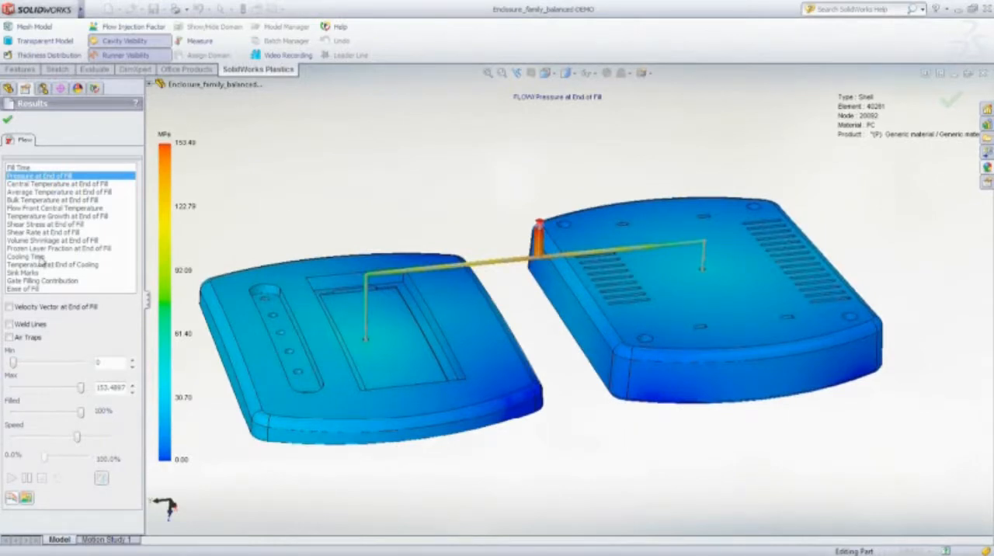
pyautogui.click(39, 257)
pyautogui.moveTo(532, 337); pyautogui.dragTo(489, 346, button='middle')
pyautogui.click(30, 289)
pyautogui.click(8, 122)
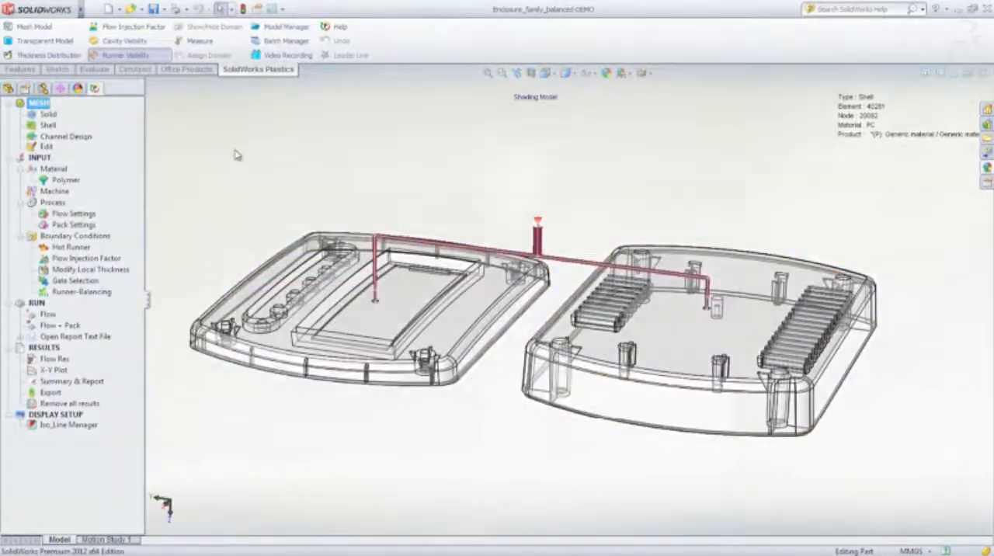